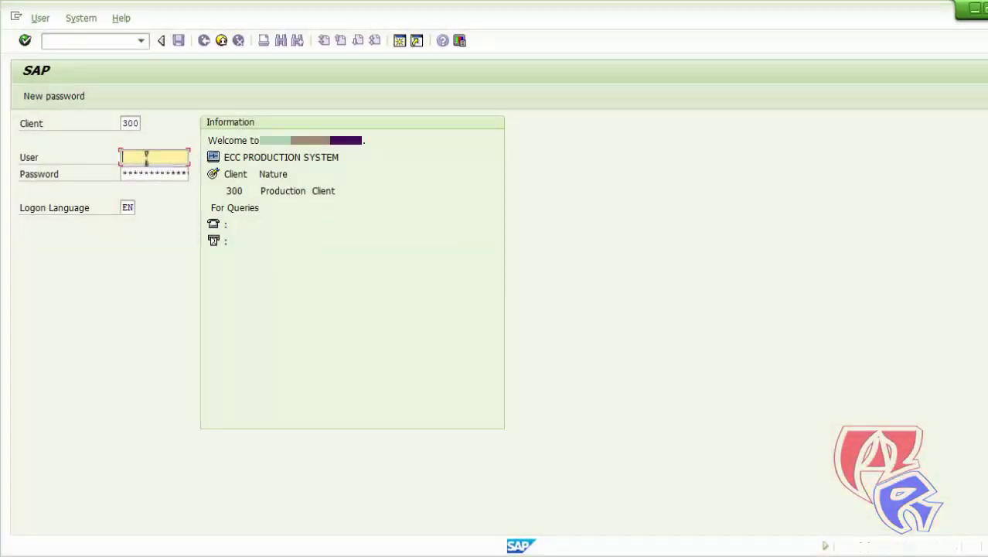
Enter the password and log on to client 300 of the ECC production system
key(Tab)
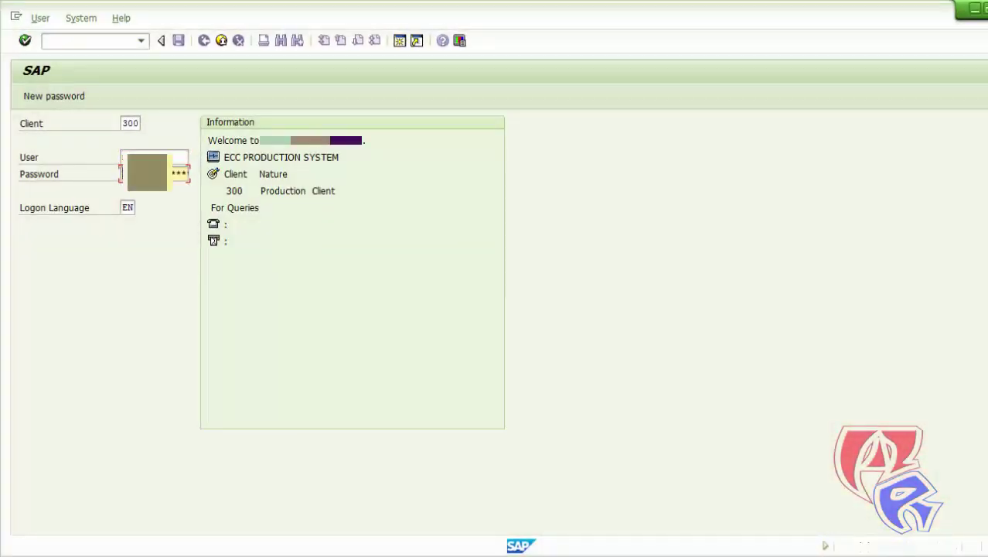
key(Return)
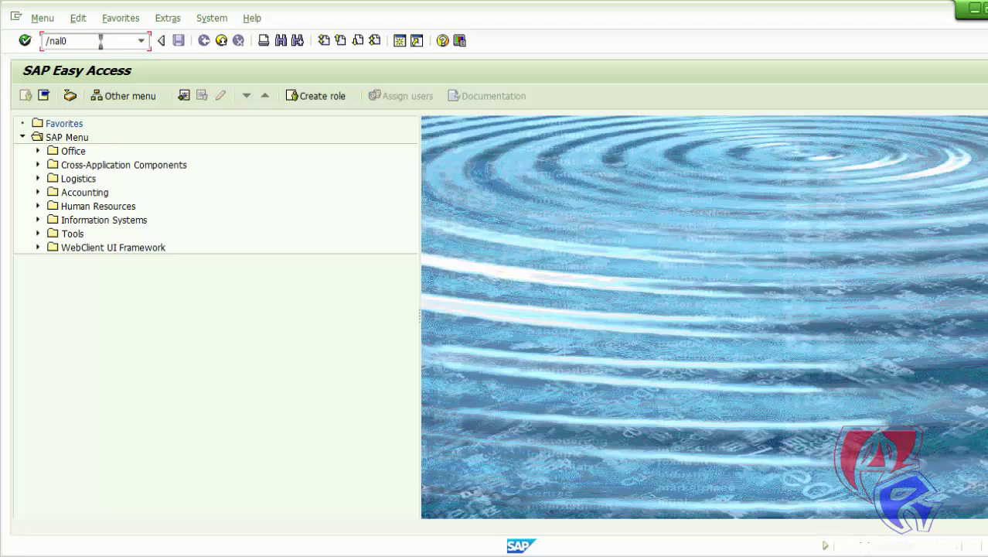
Open AL08 and refresh it to list 63 logged-on users on 2 destinations
key(Return)
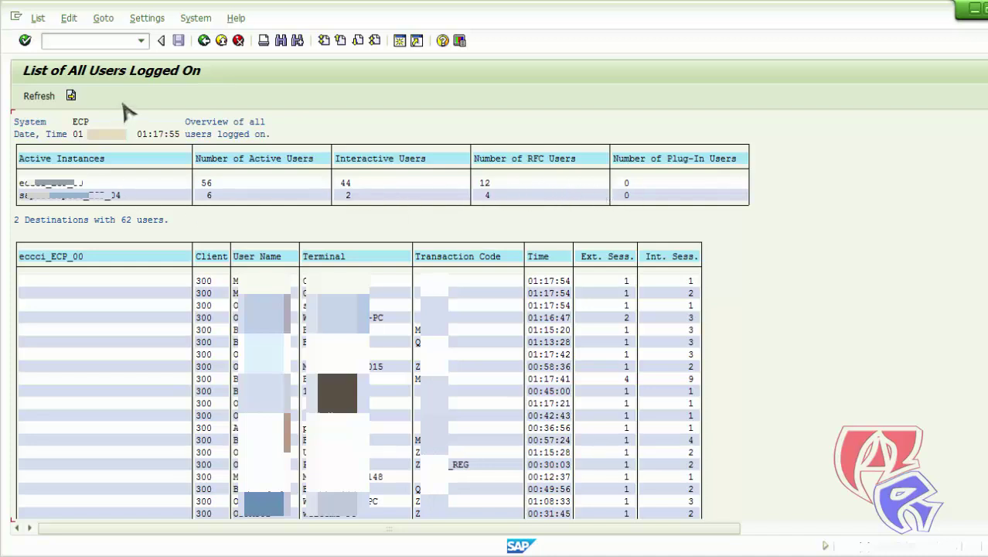
click(129, 40)
key(Return)
text(/nsm04)
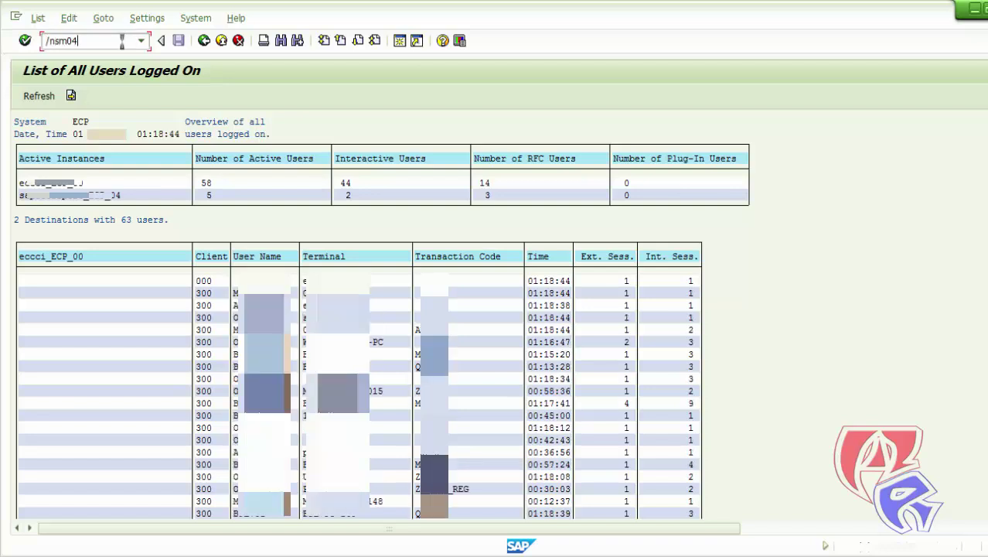
Open SM04 to see 58 logons with 90 sessions on one server
key(Return)
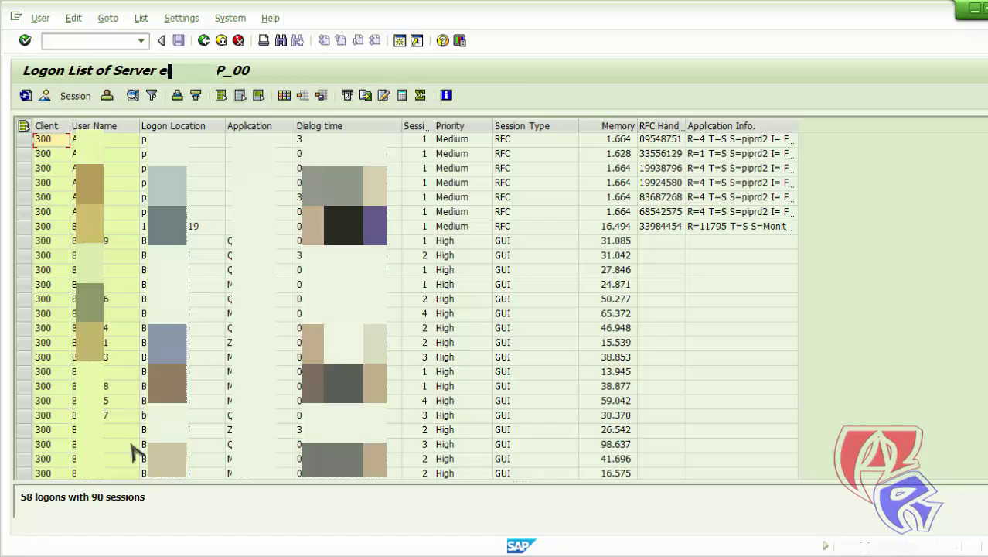
click(24, 497)
click(97, 497)
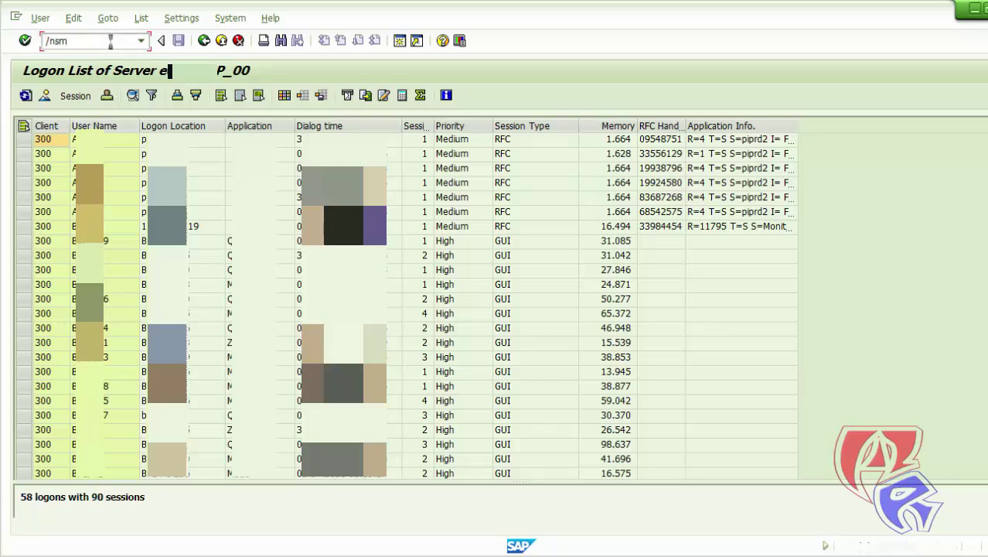
Run SM37 for user * with Released, Ready and Finished unchecked, listing canceled and active jobs
click(110, 40)
text(/nsm37)
key(Return)
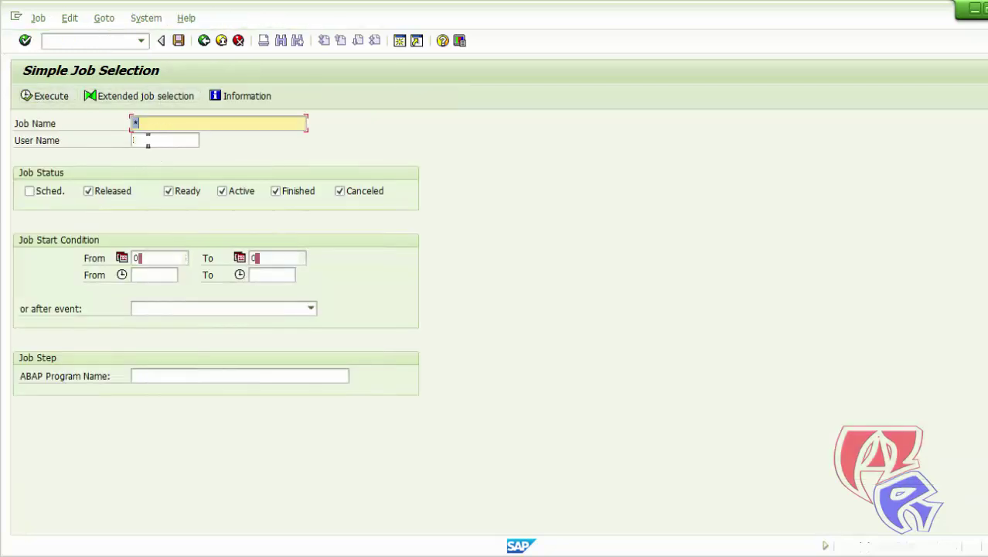
drag(154, 141, 123, 147)
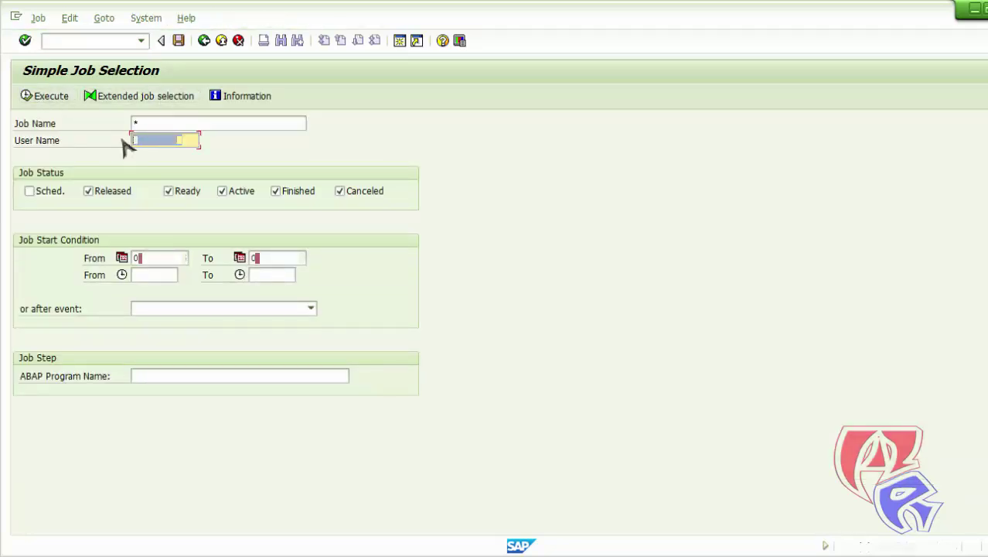
key(Delete)
text(*)
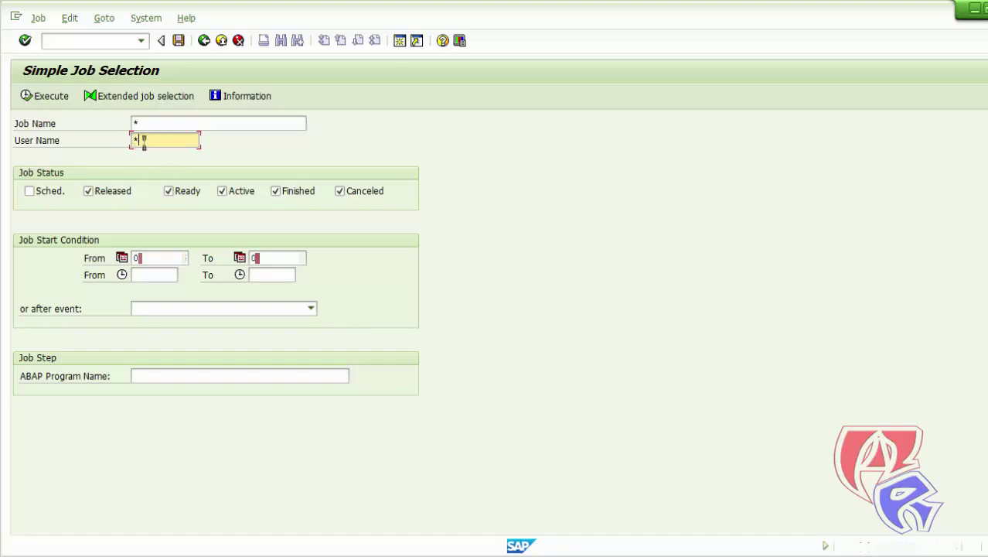
click(90, 193)
click(170, 192)
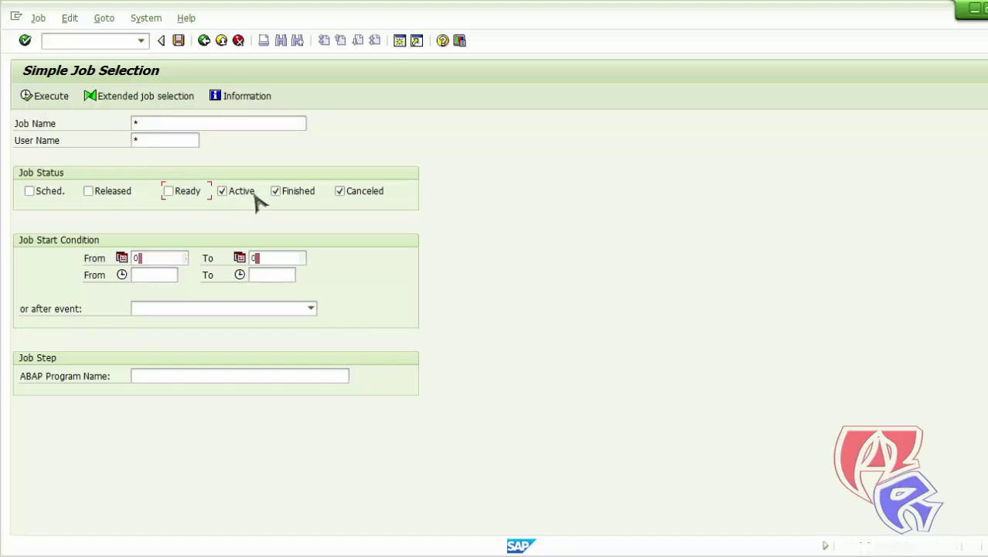
click(276, 191)
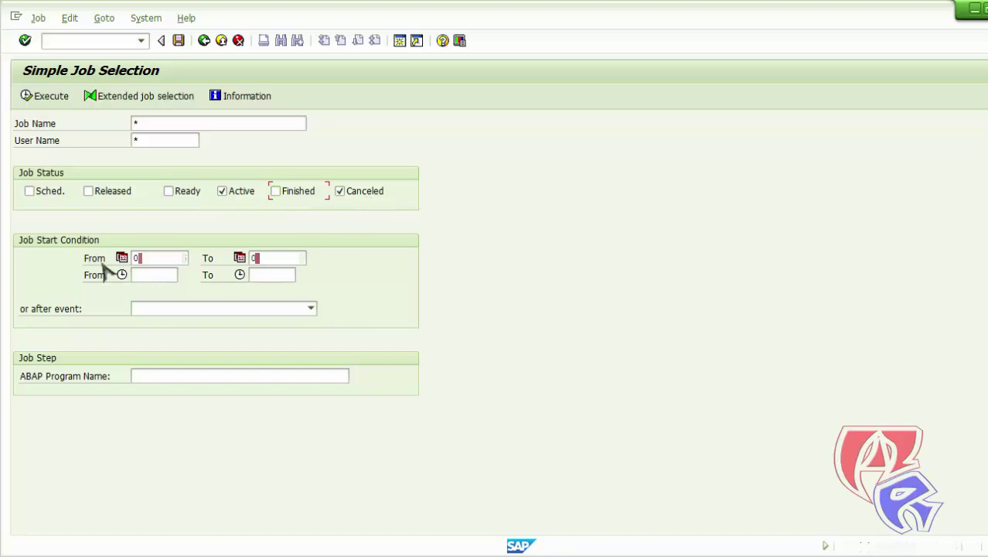
click(49, 97)
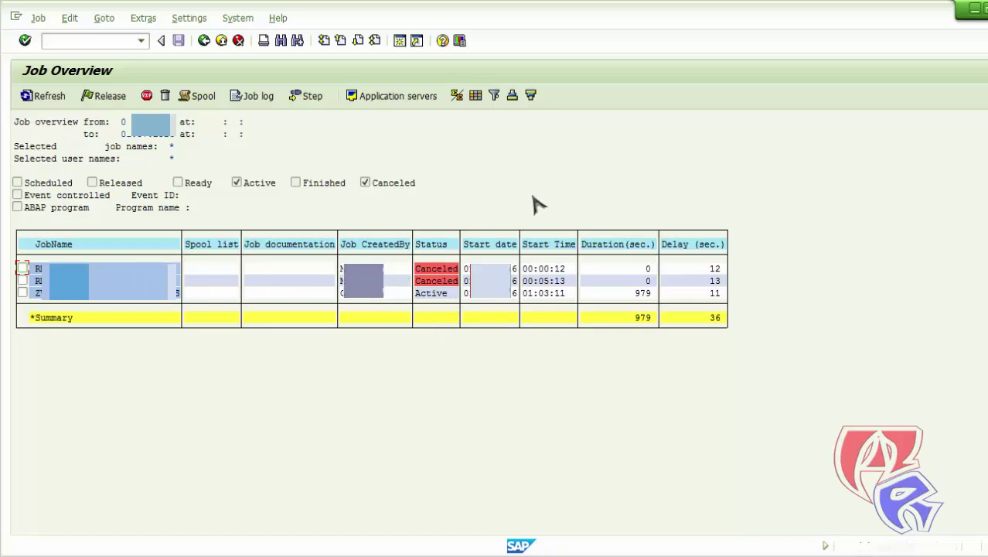
click(120, 42)
Run ST22 to list today's 2 runtime errors and widen the Client ID column
text(/nst22)
key(Return)
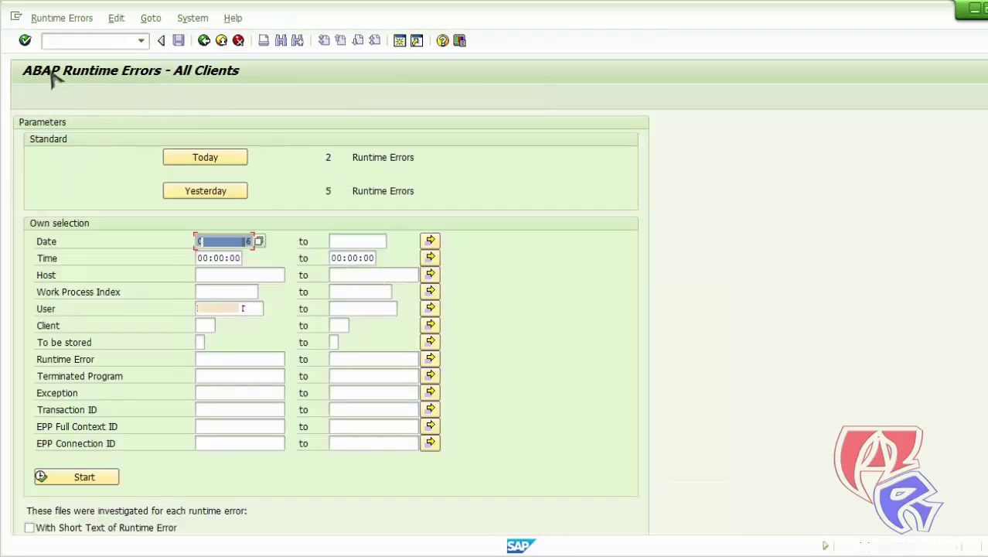
click(207, 161)
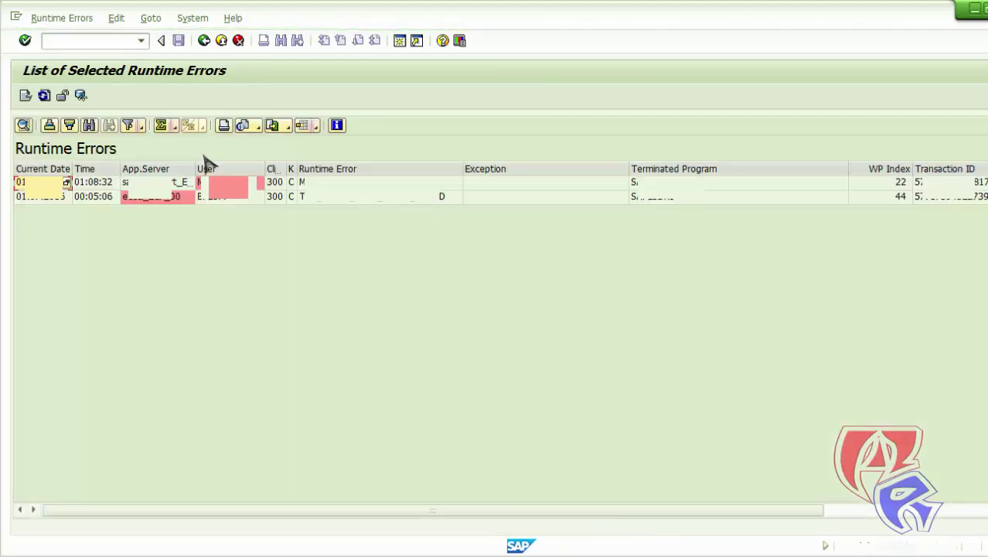
click(343, 168)
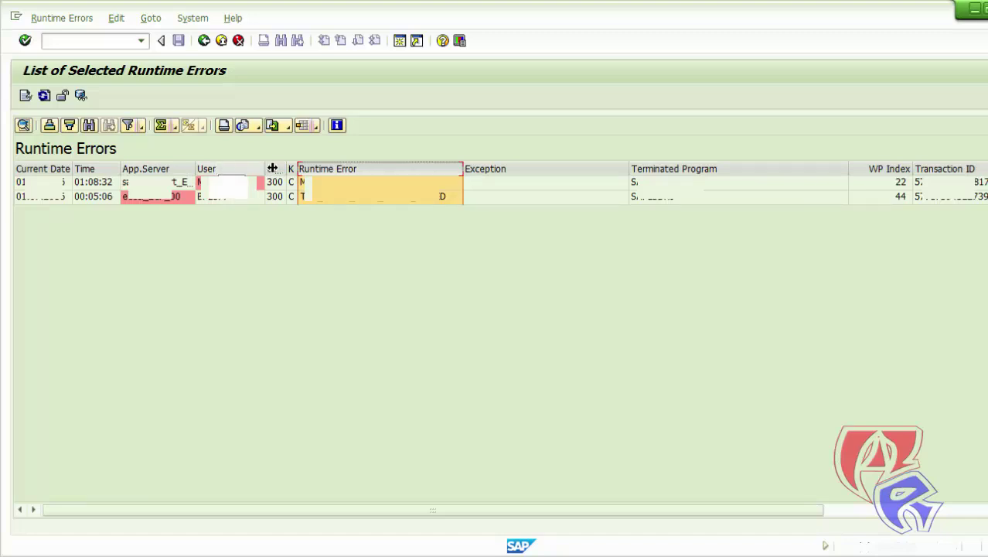
drag(287, 168, 309, 168)
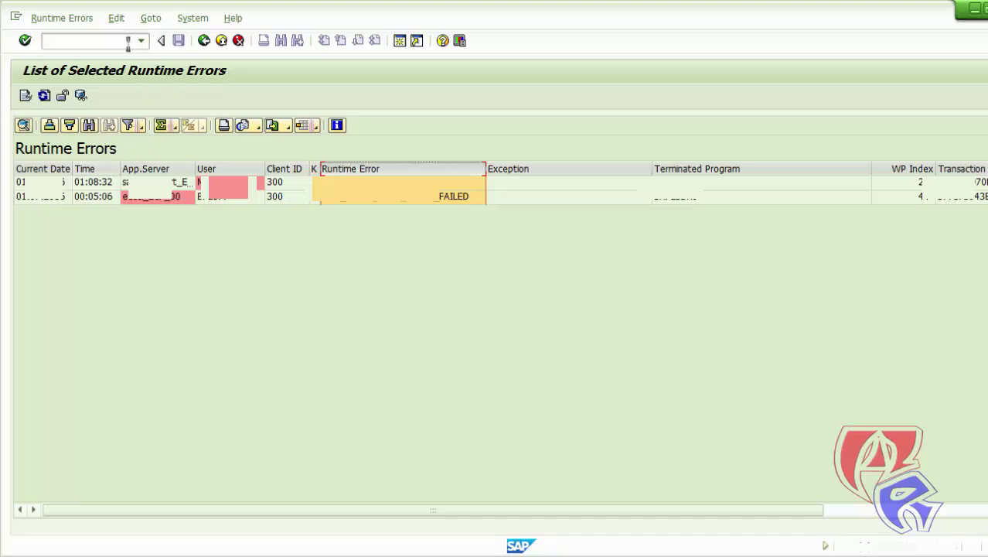
click(123, 40)
Open ST02 to view buffer hit ratios, swaps and SAP memory usage
text(/nst02)
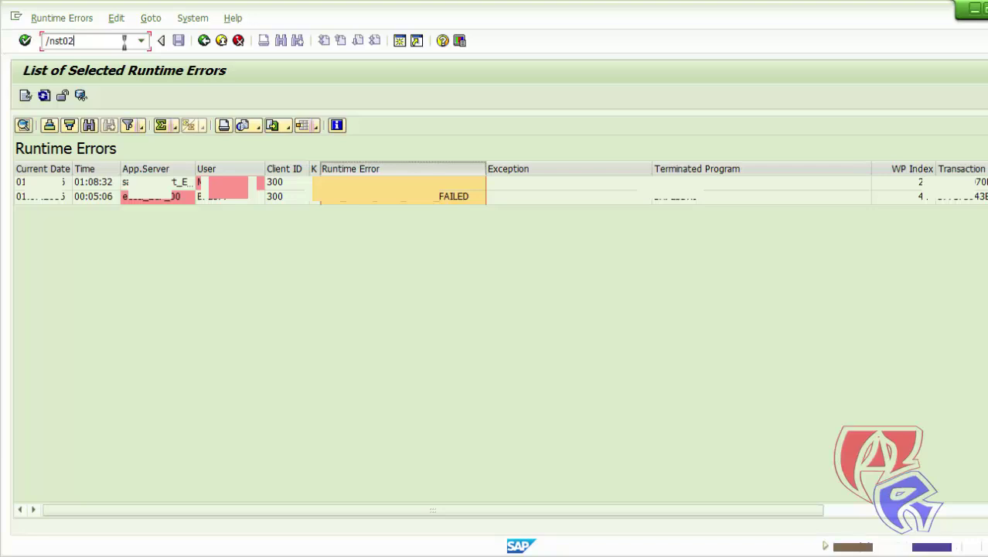
key(Return)
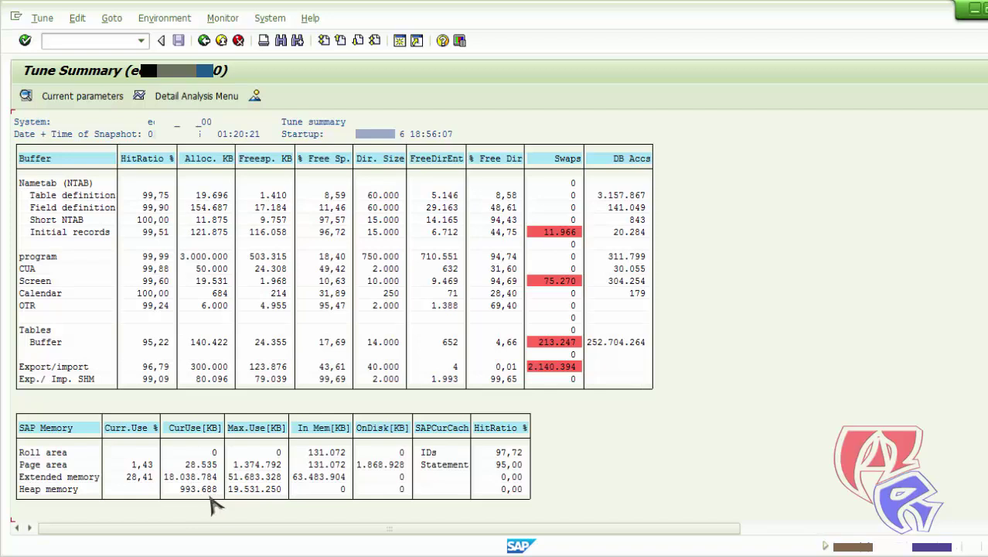
click(122, 44)
Show the ST03 Total workload for system ECP, calculated in the background
key(Return)
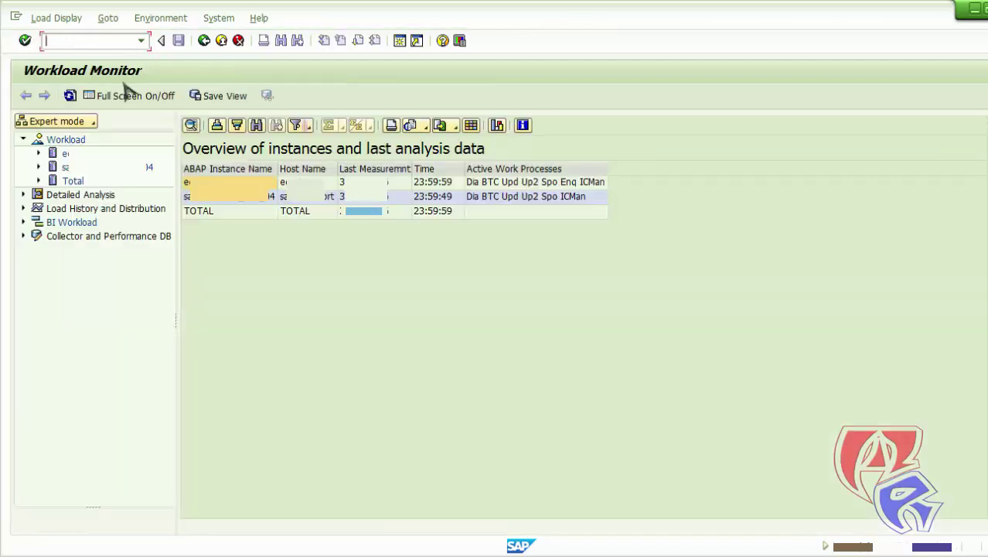
click(76, 182)
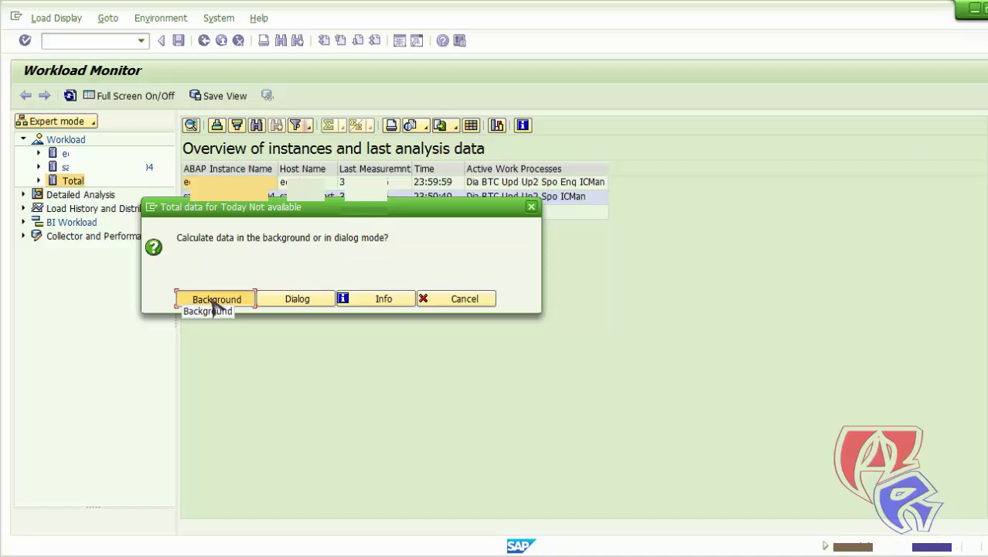
click(214, 302)
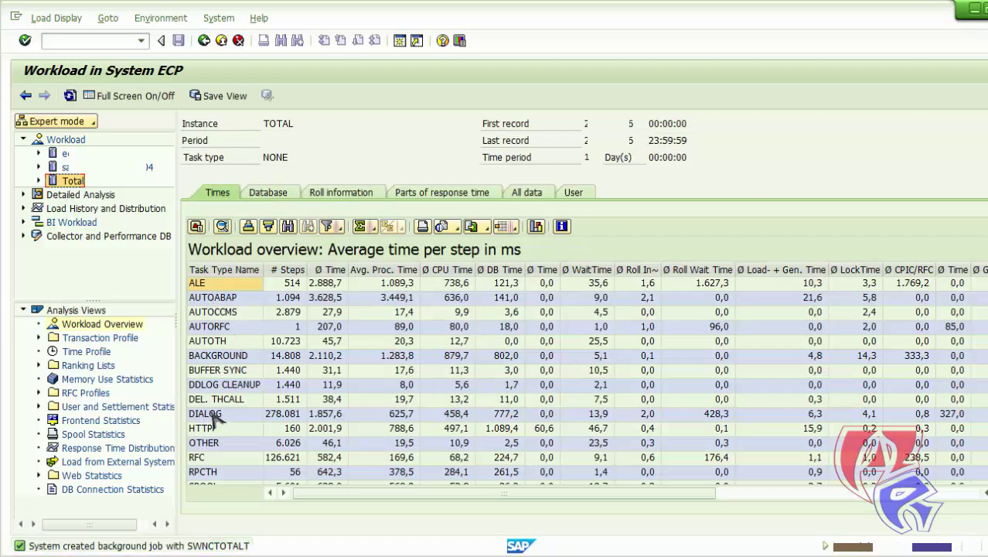
Block-select and copy the DIALOG average time value 1.857,6
click(325, 414)
key(ctrl+y)
drag(323, 415, 334, 418)
key(ctrl+c)
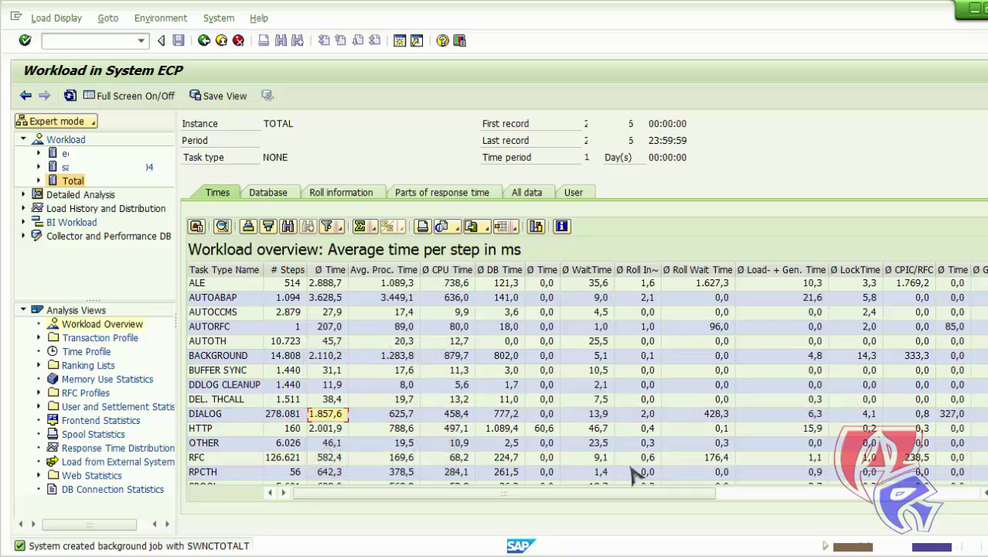
click(122, 40)
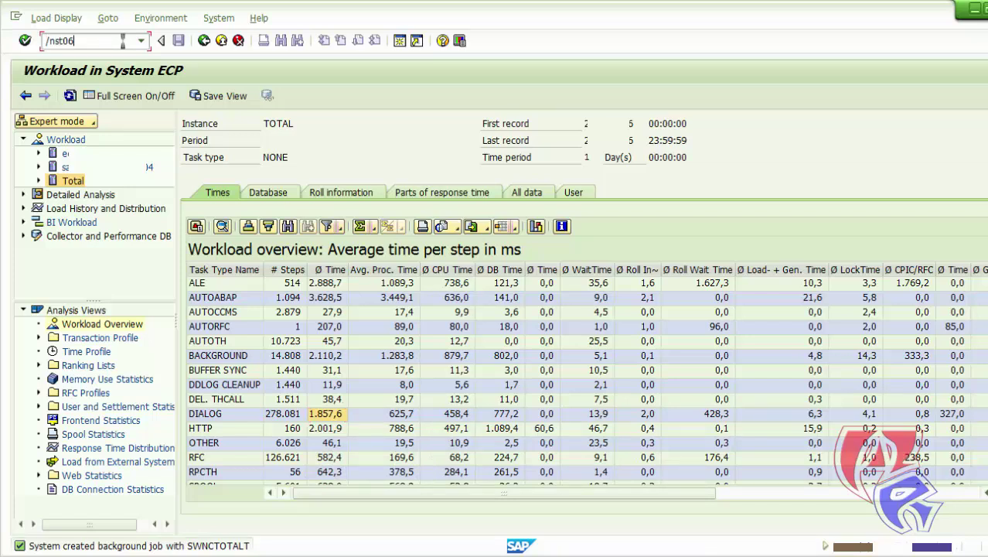
Open the Operating System monitor template and run CPU analysis for the second server
key(Return)
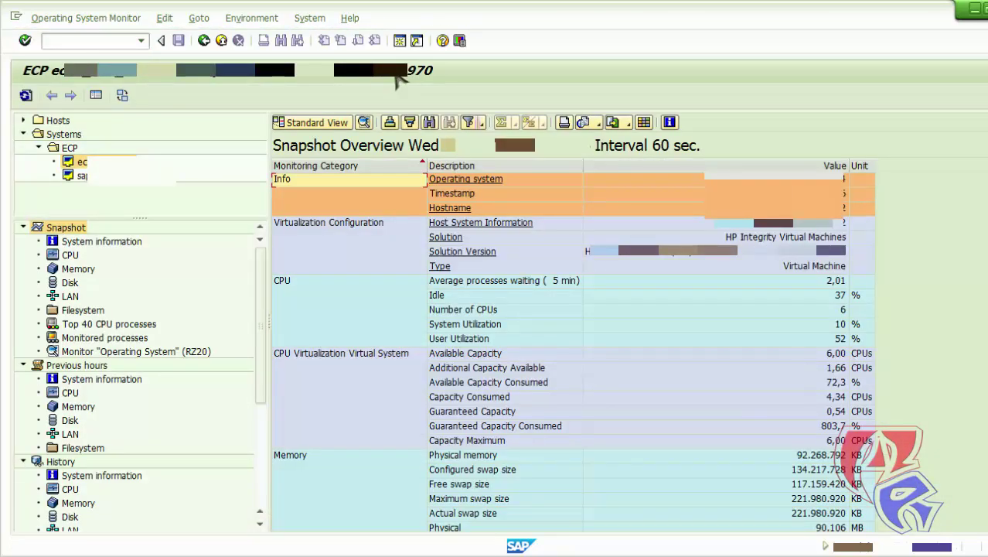
click(101, 351)
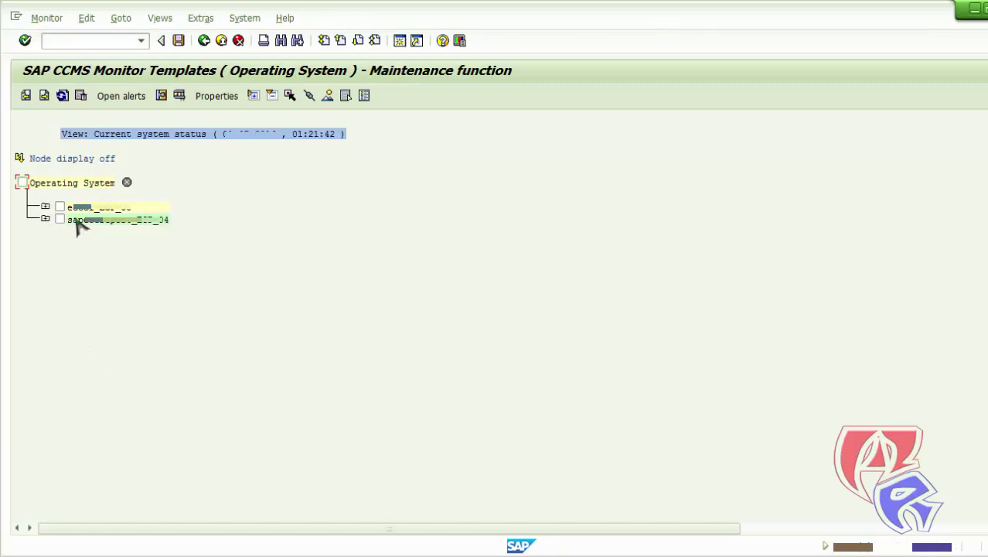
click(45, 220)
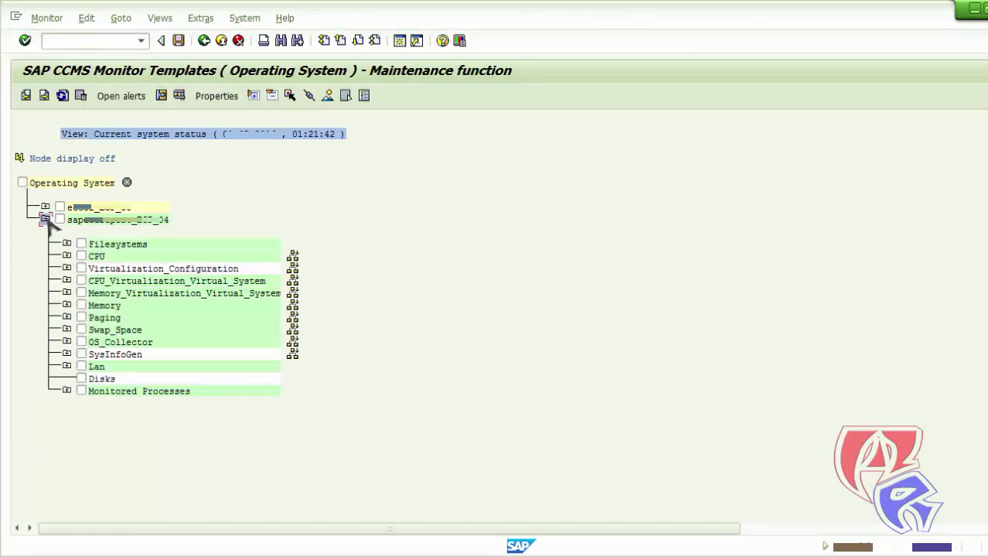
double_click(94, 257)
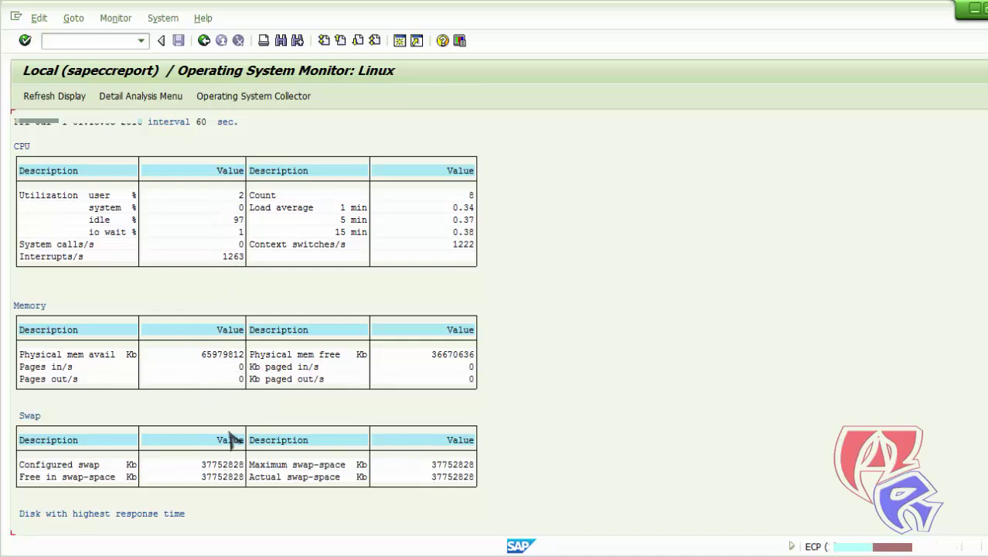
Expand the first server's monitor tree, then open the SM21 system log
click(203, 40)
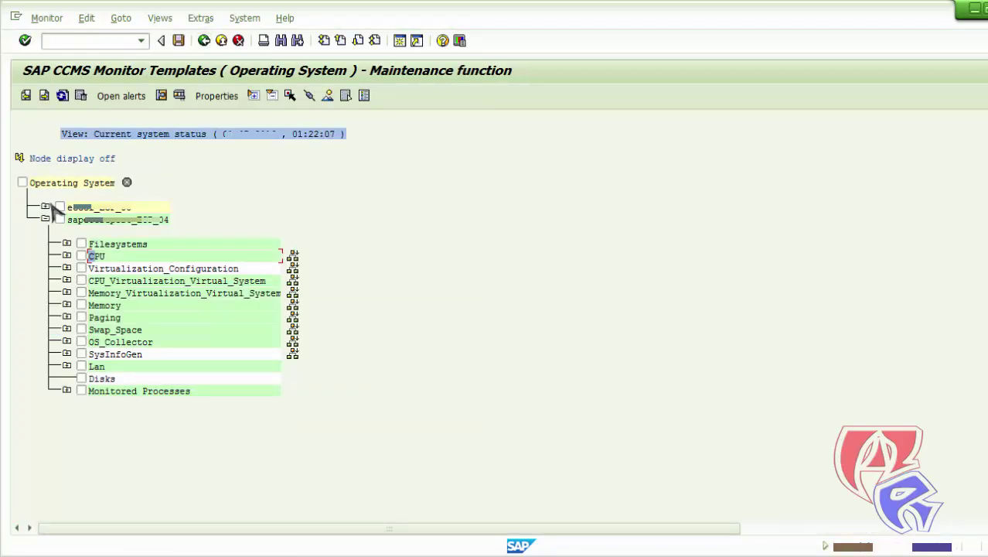
click(45, 207)
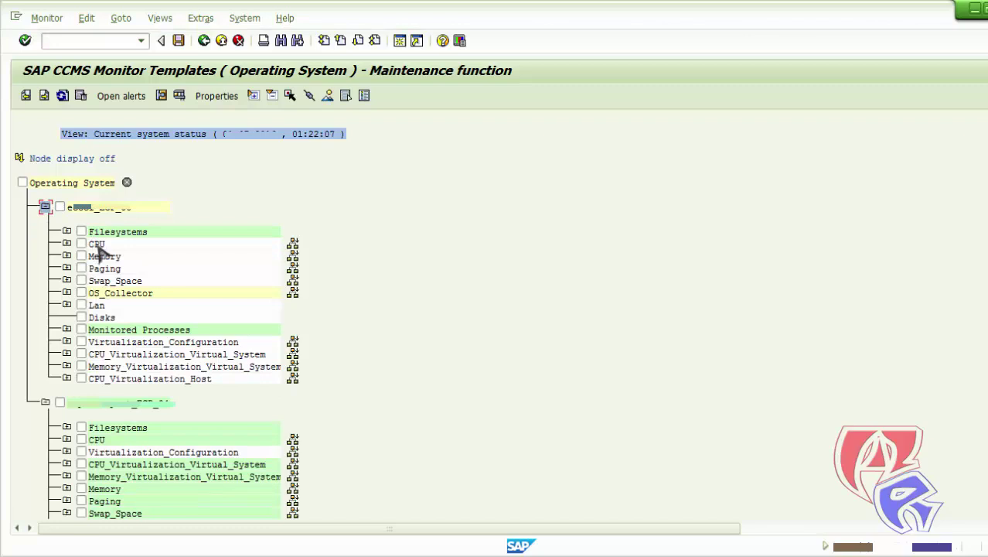
click(121, 42)
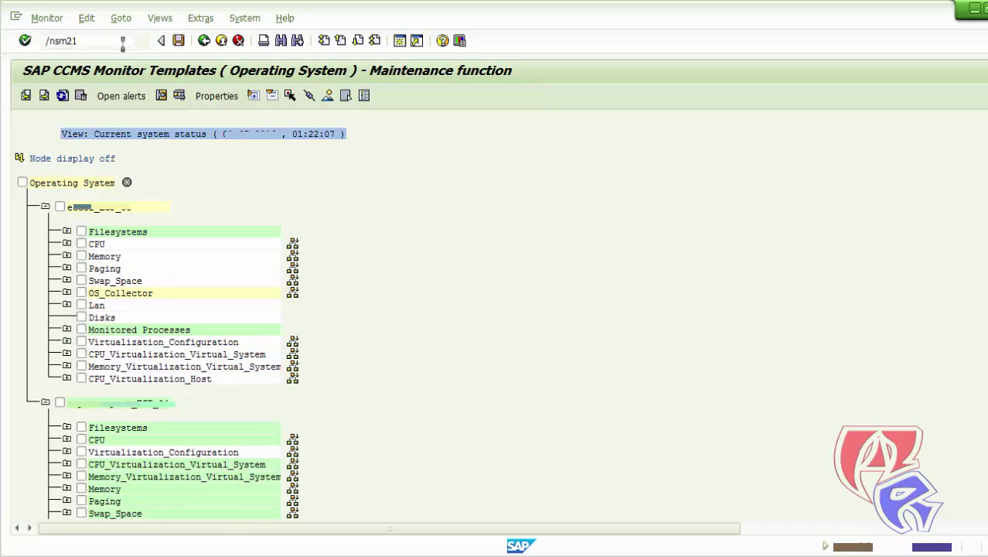
key(Return)
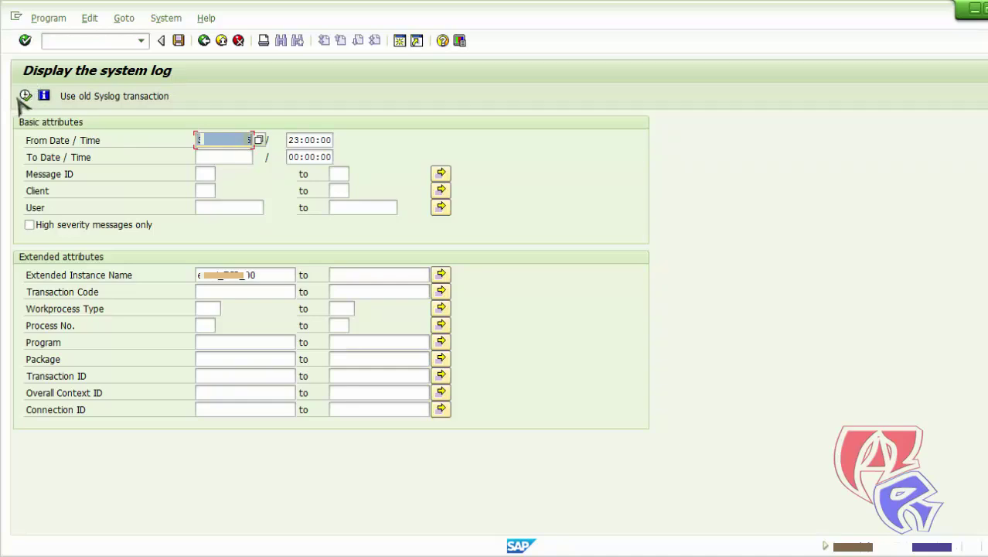
List syslog messages from 23:00:00 onward and scroll through the warnings and errors
click(292, 139)
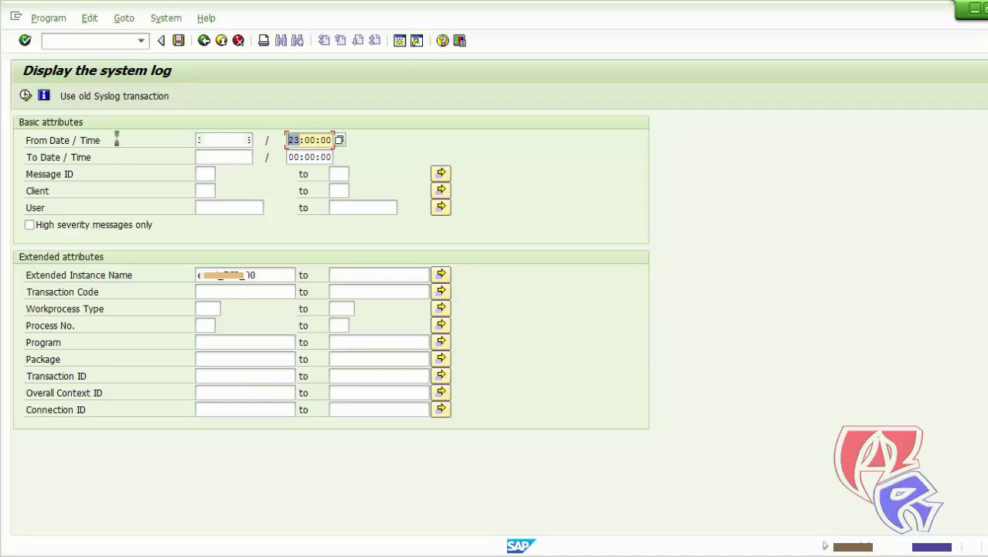
click(25, 95)
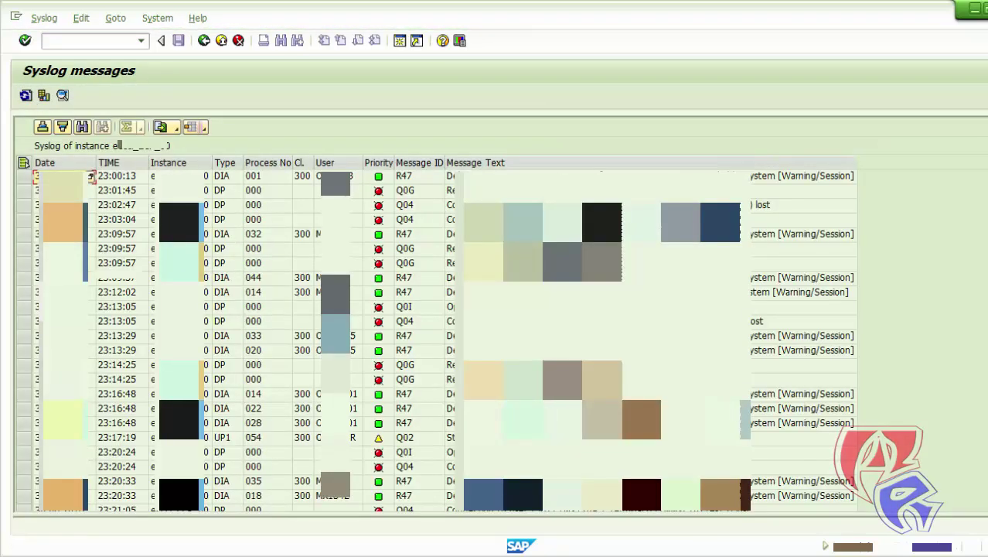
scroll(432, 340, down, 6)
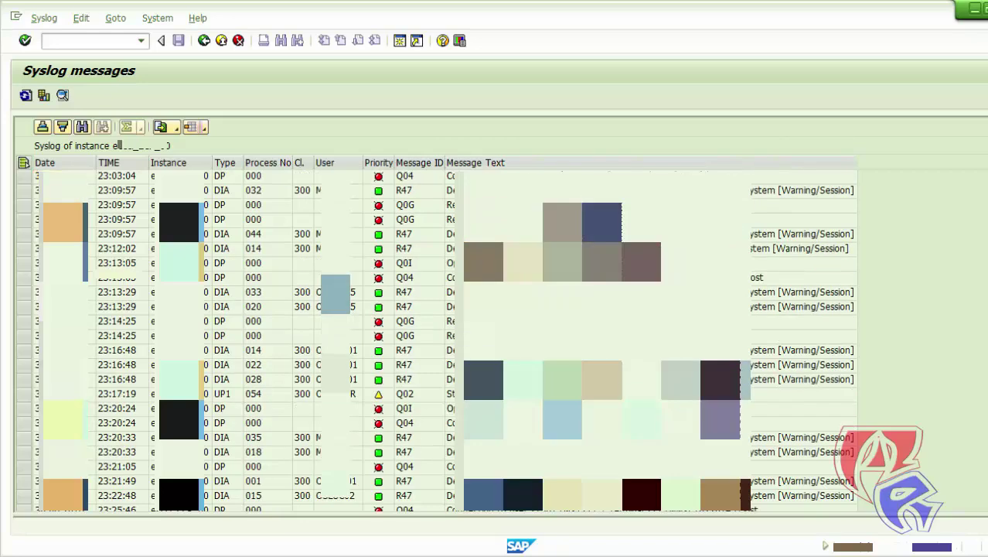
scroll(433, 341, down, 3)
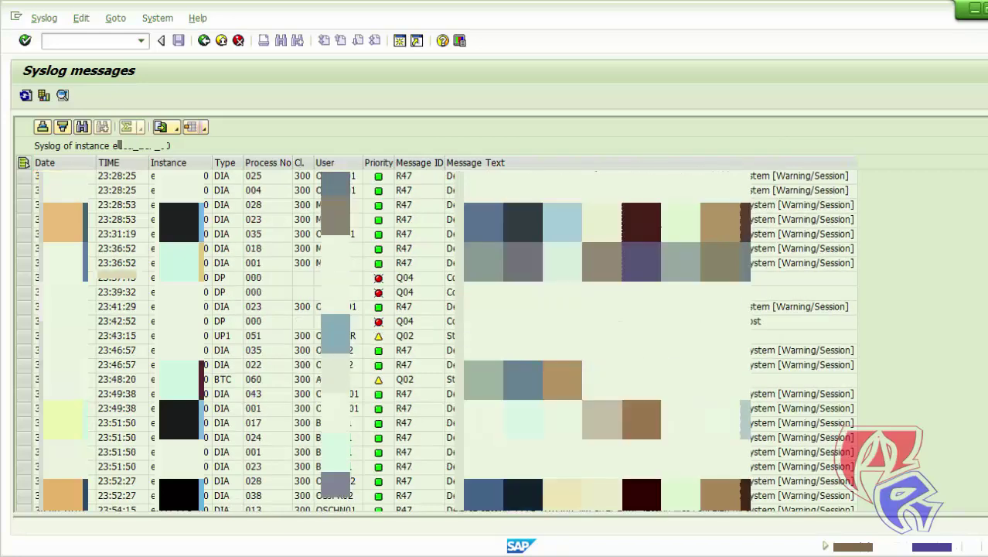
scroll(433, 340, up, 4)
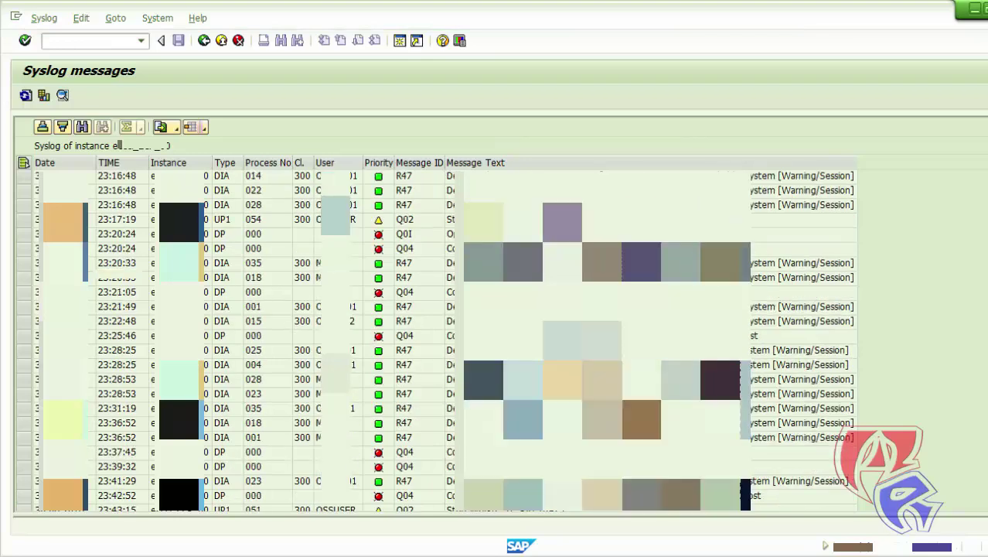
scroll(432, 340, up, 5)
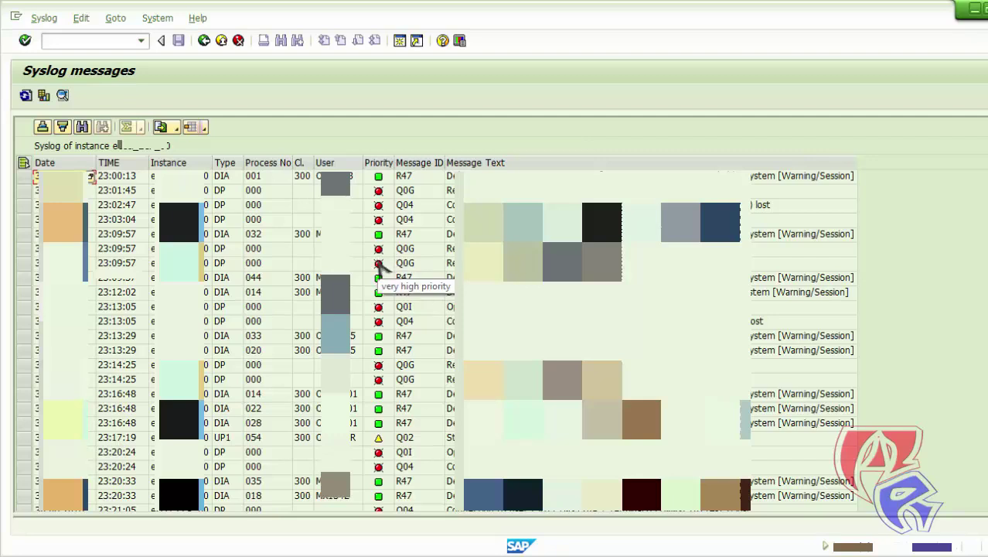
click(122, 40)
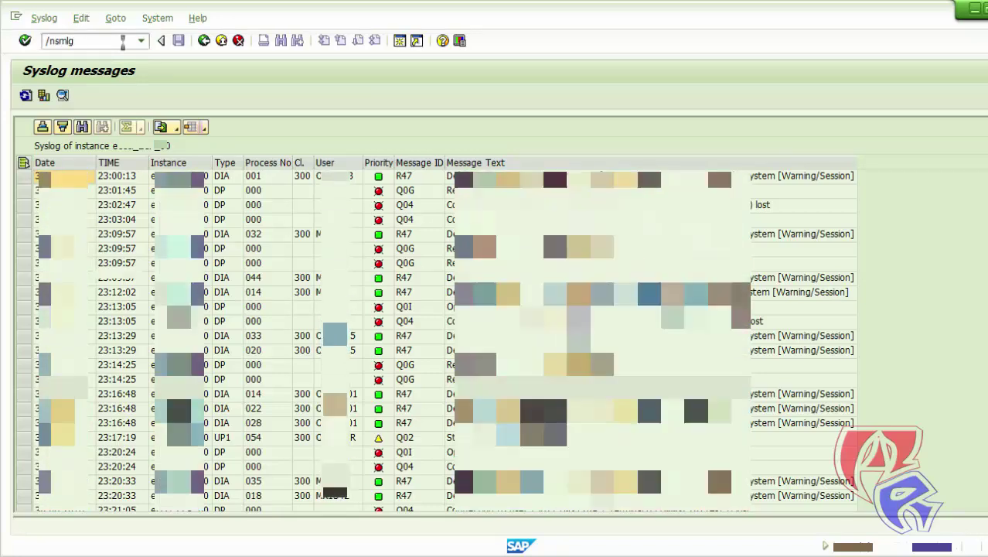
Show and refresh SMLG load distribution, checking the second server's response time
key(Return)
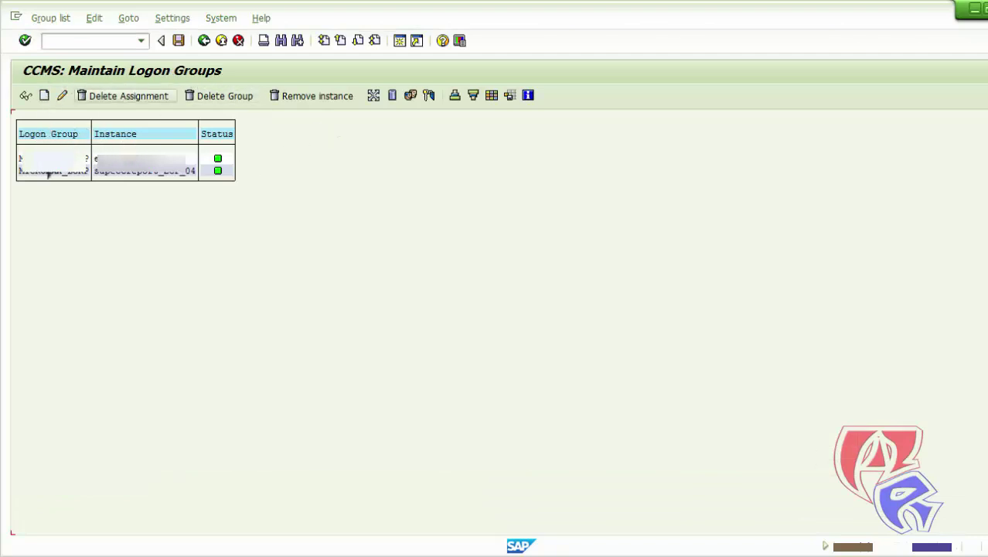
click(374, 98)
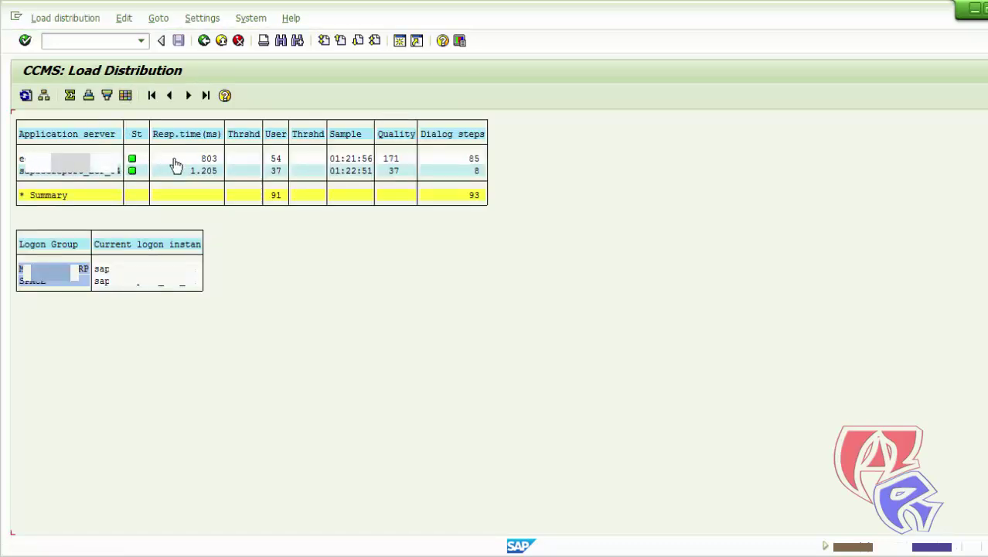
key(F5)
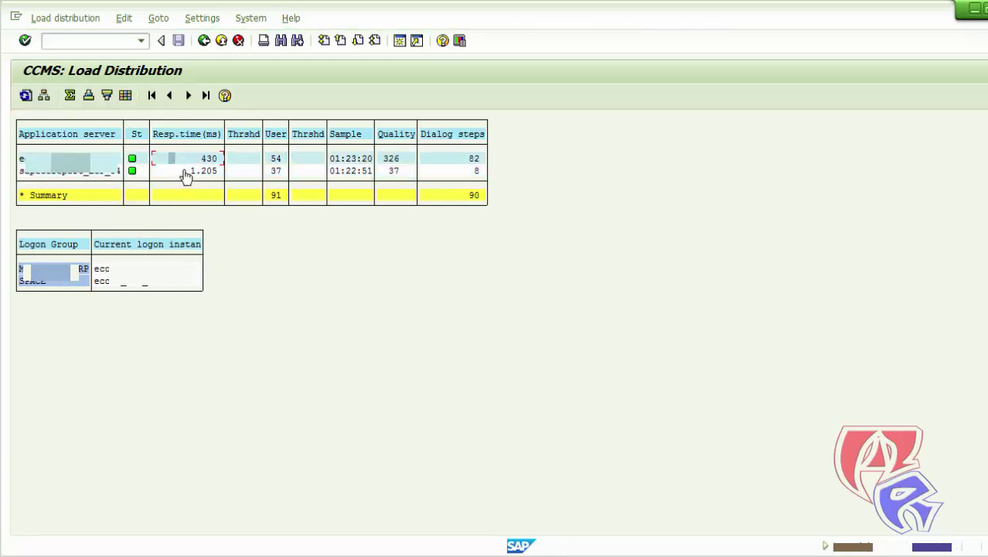
click(186, 170)
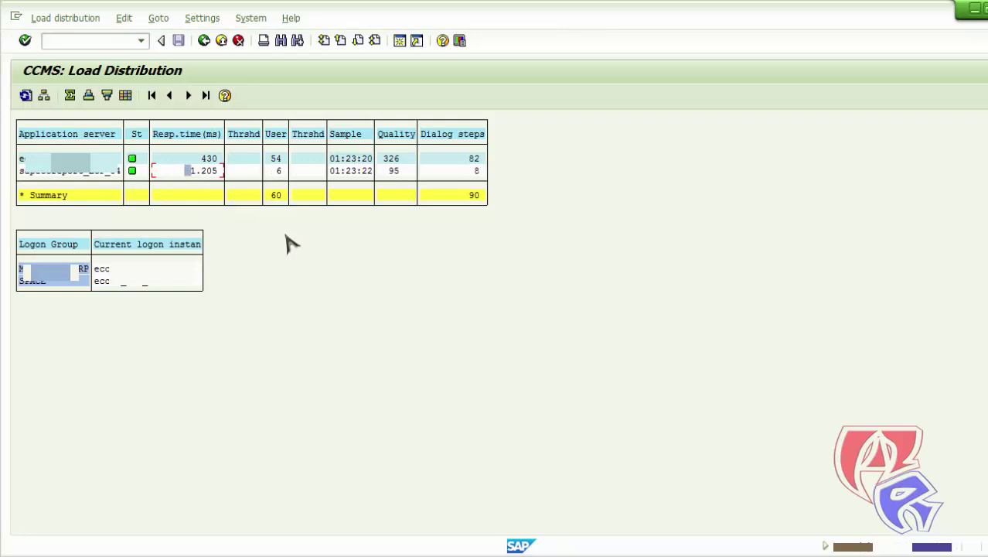
Open the SM66 global work process overview showing five running work processes
click(124, 40)
text(/nsm66)
key(Return)
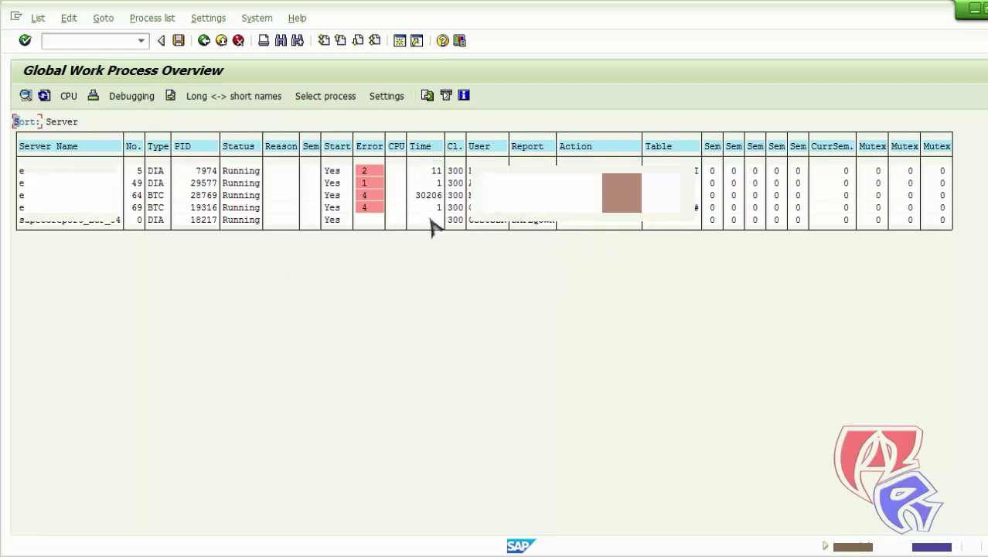
Leave the SM66 overview and go to transaction SP01 for the spool request selection
click(113, 41)
text(/nsp01)
key(Return)
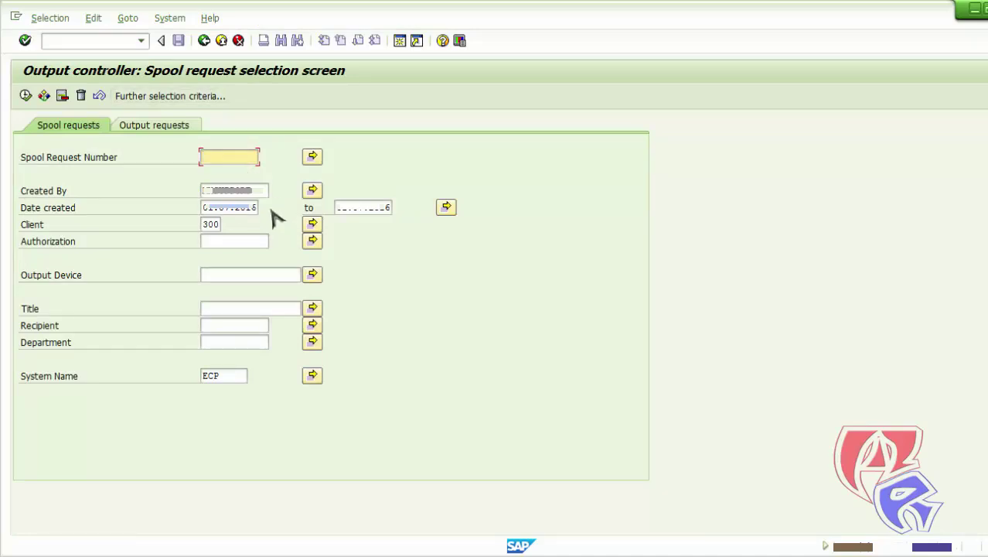
List spool requests with Created By set to *, then view the last page: 35 requests, 4 errors
double_click(246, 191)
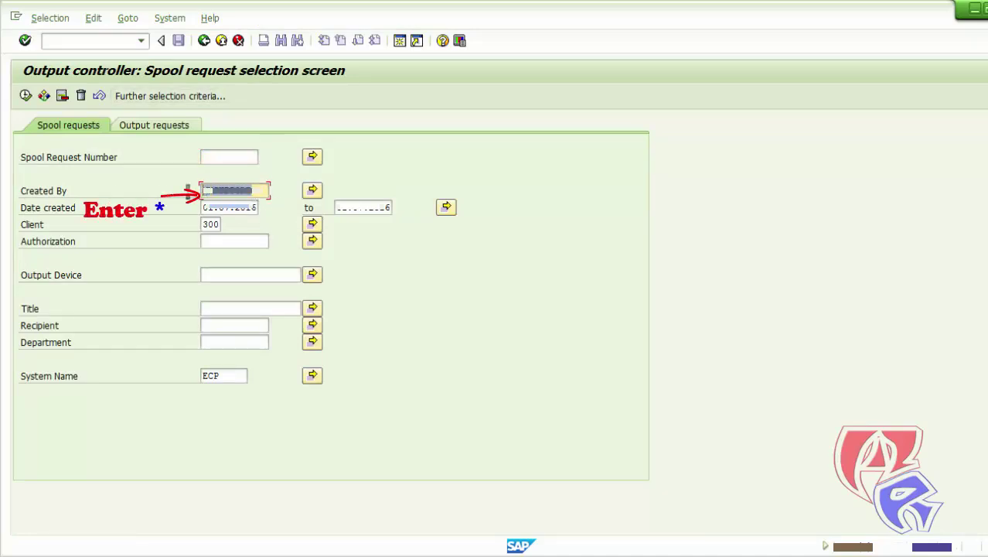
key(Delete)
text(*)
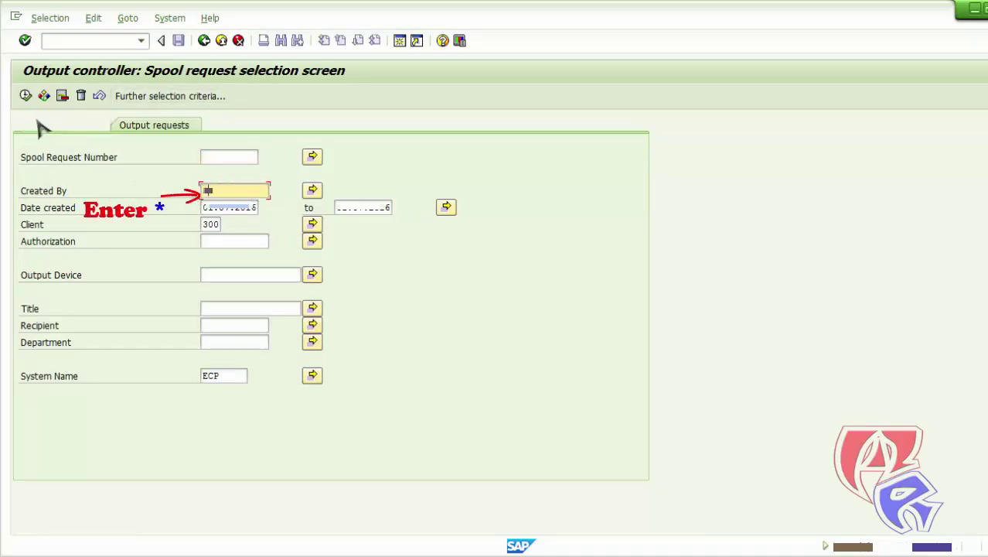
click(25, 96)
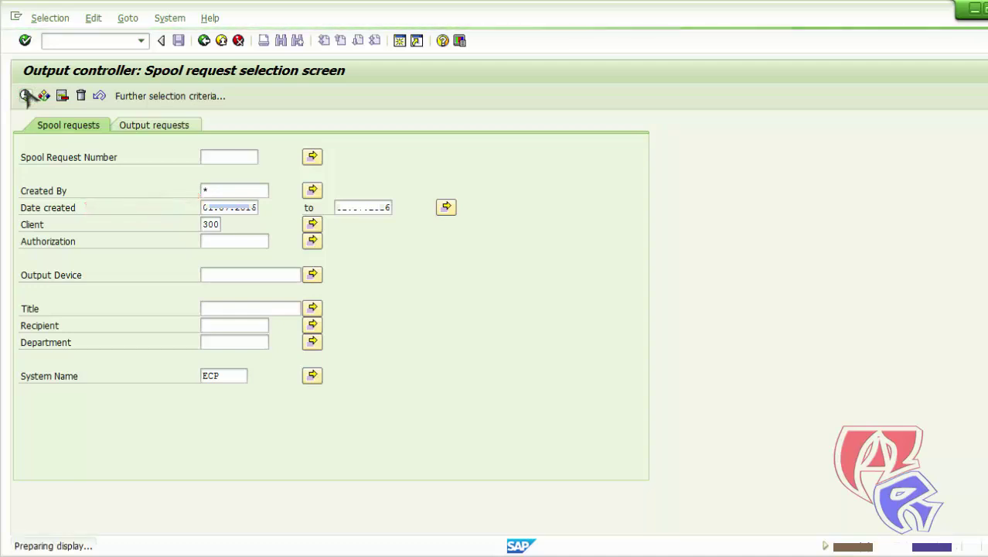
click(375, 41)
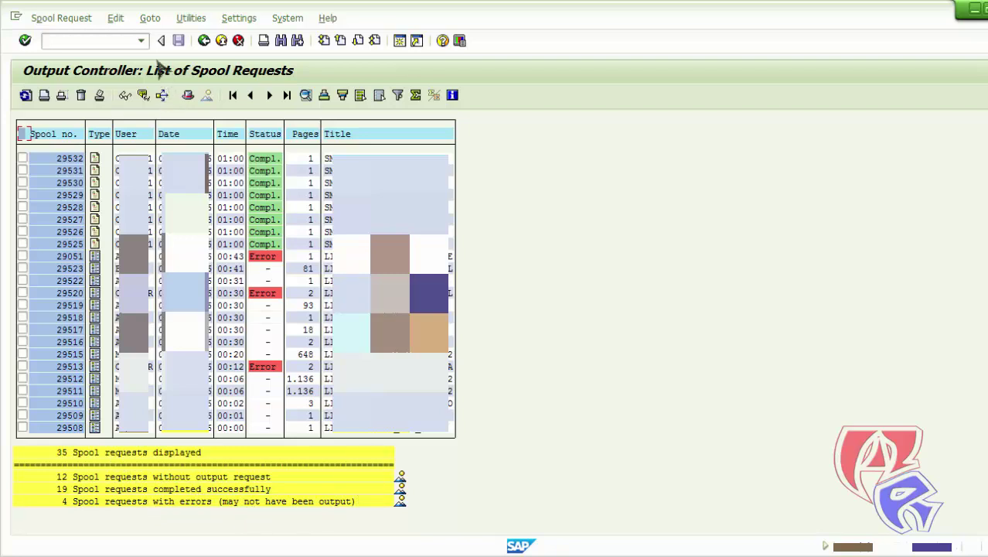
click(115, 40)
List lock entries with User name set to *, showing 5 entries
key(Return)
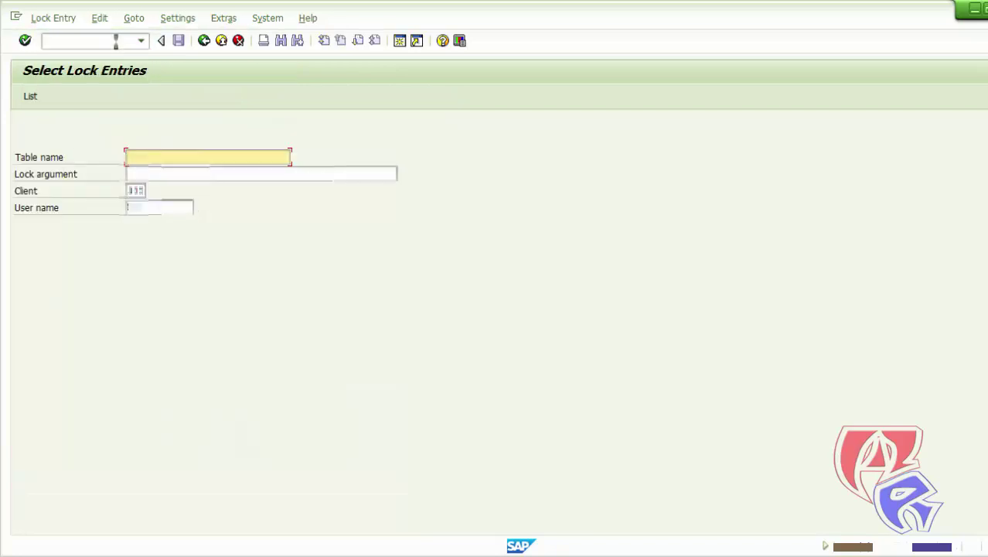
click(183, 207)
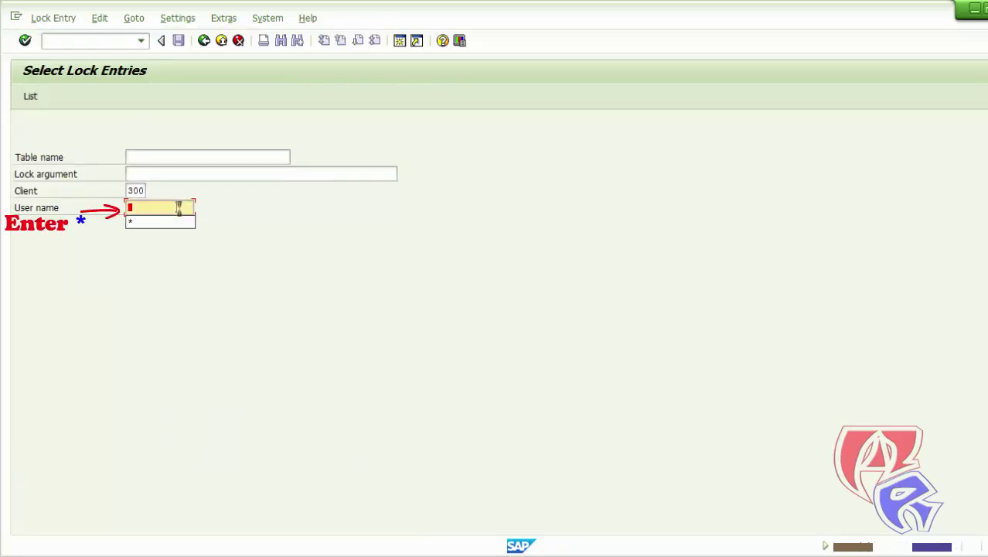
text(*)
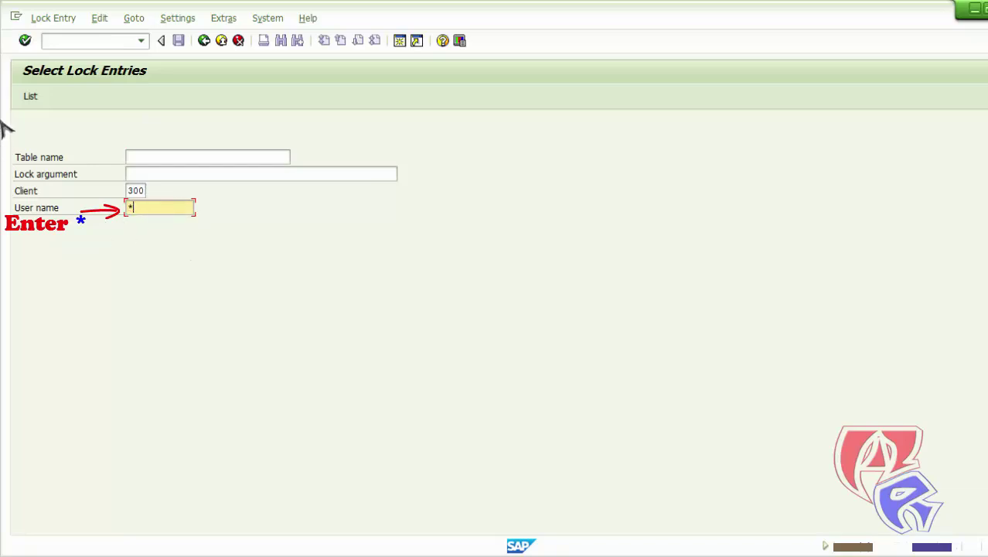
click(31, 98)
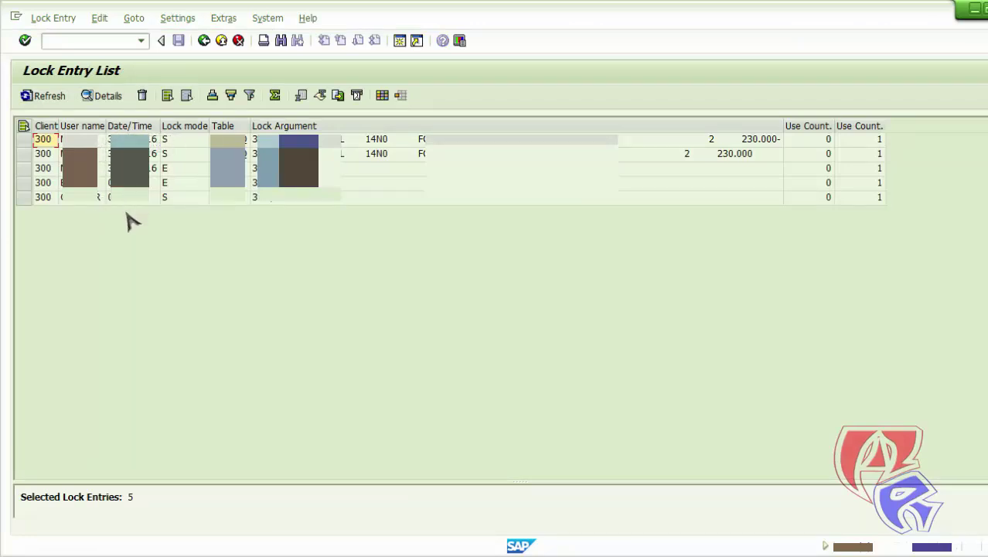
Go to transaction SM13 for the update requests initial screen
click(74, 40)
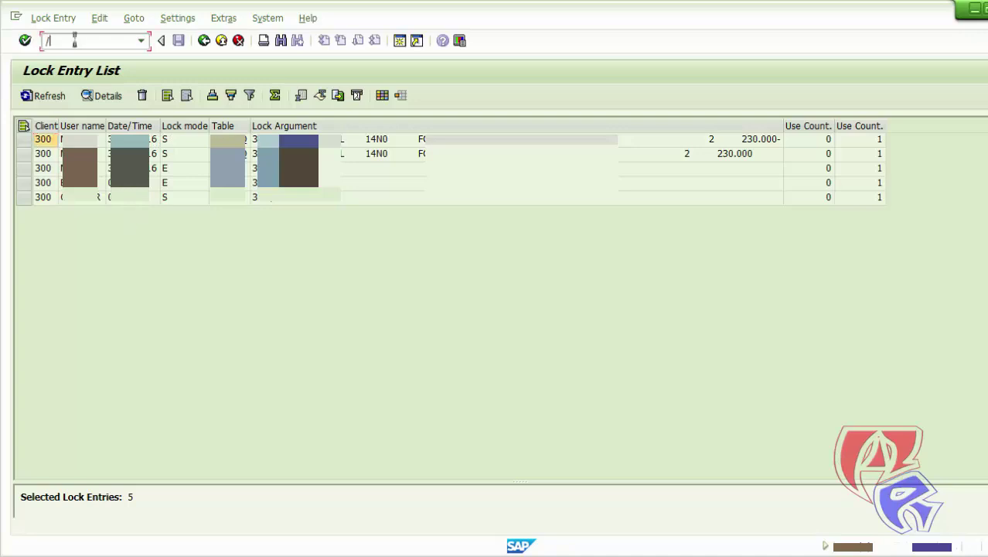
text(/nsm13)
key(Return)
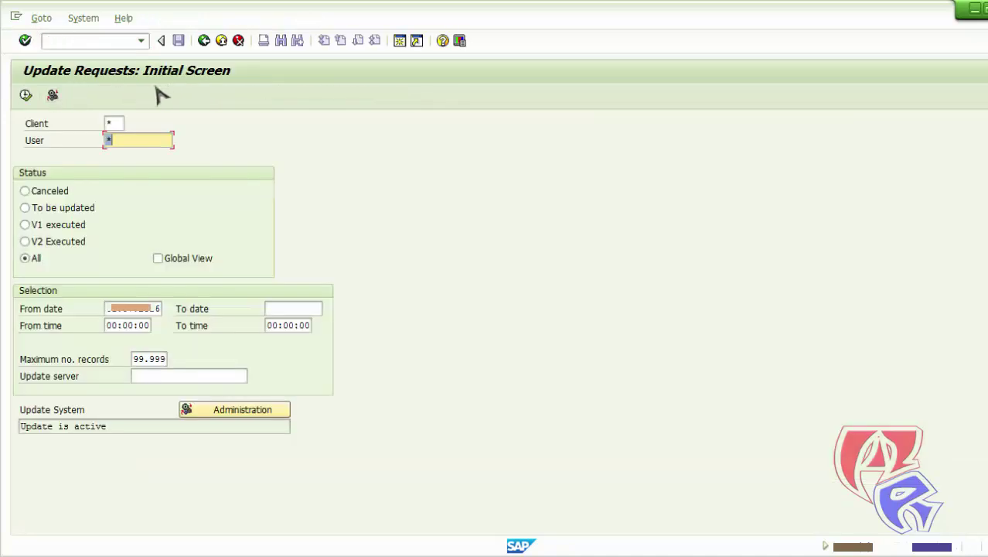
Run the SM13 selection for Client and User *, finding one MB1B record with status V2 processed
click(25, 94)
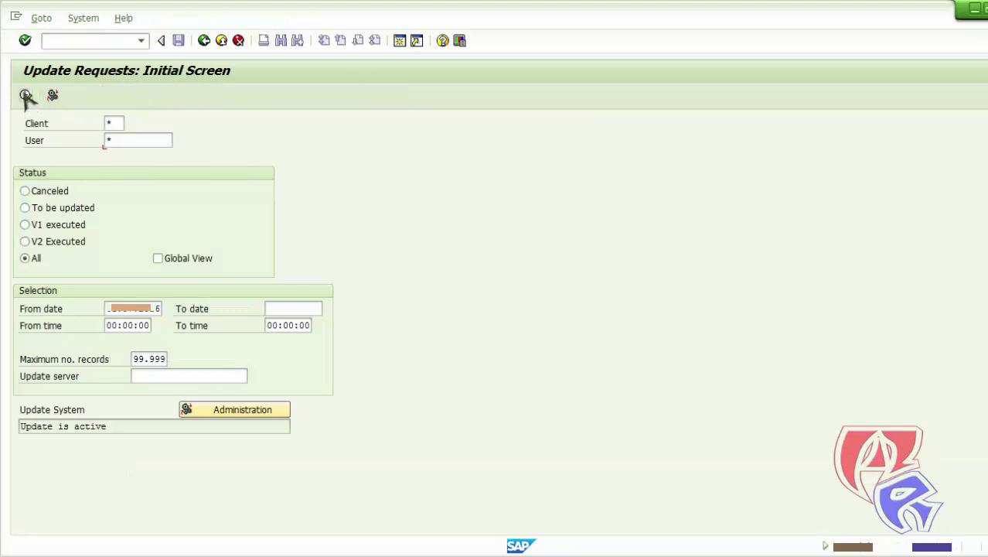
key(F8)
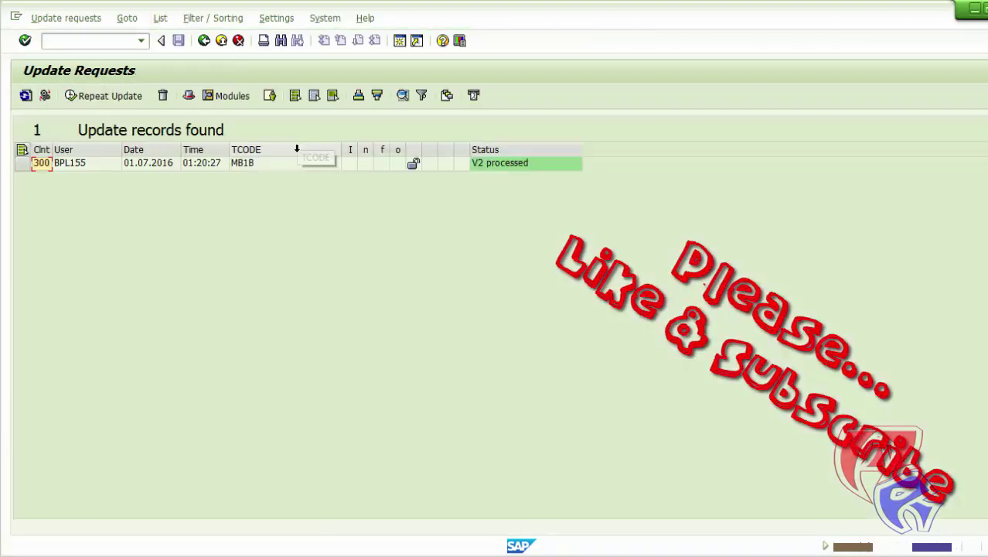